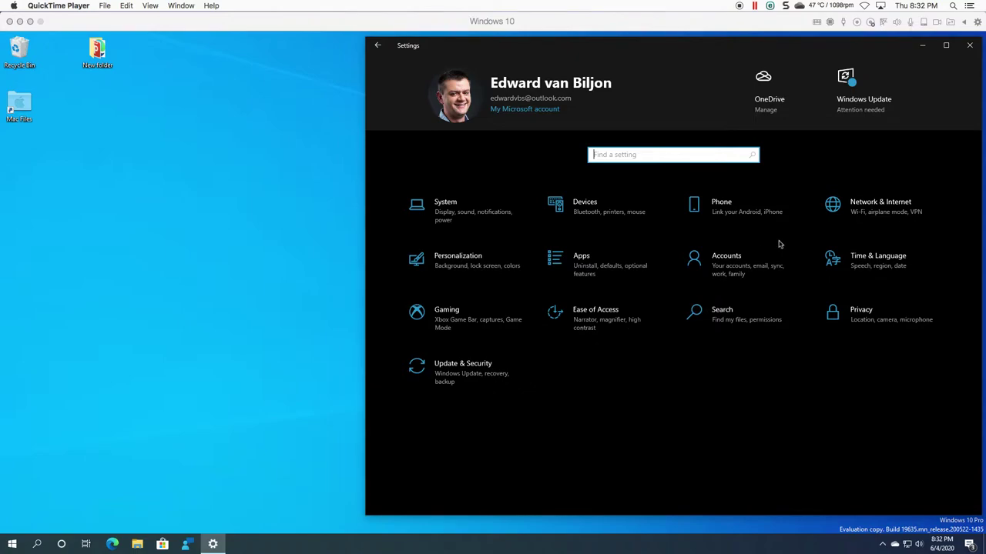
# - Open the Network & Internet settings and review the data usage of the Ethernet connection
pyautogui.click(865, 213)
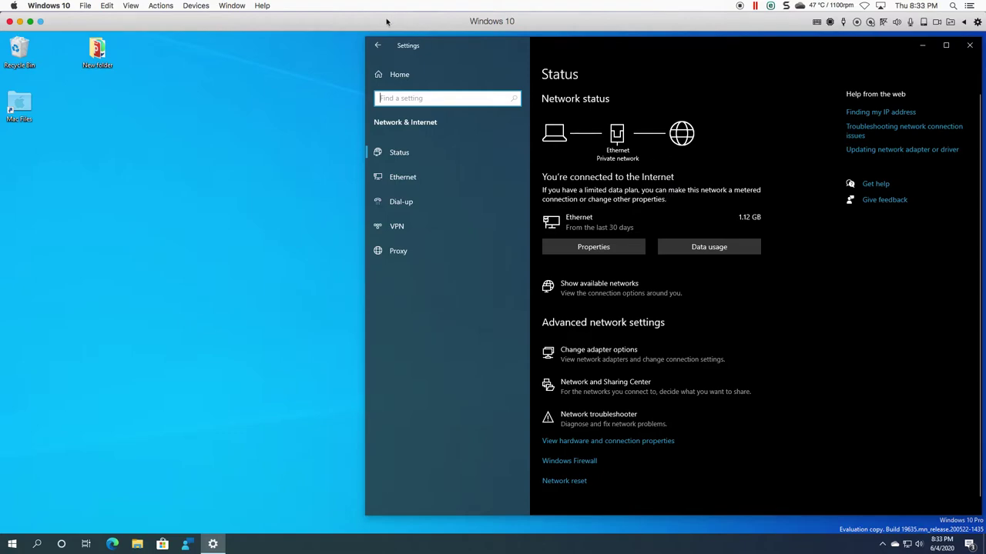
pyautogui.click(445, 77)
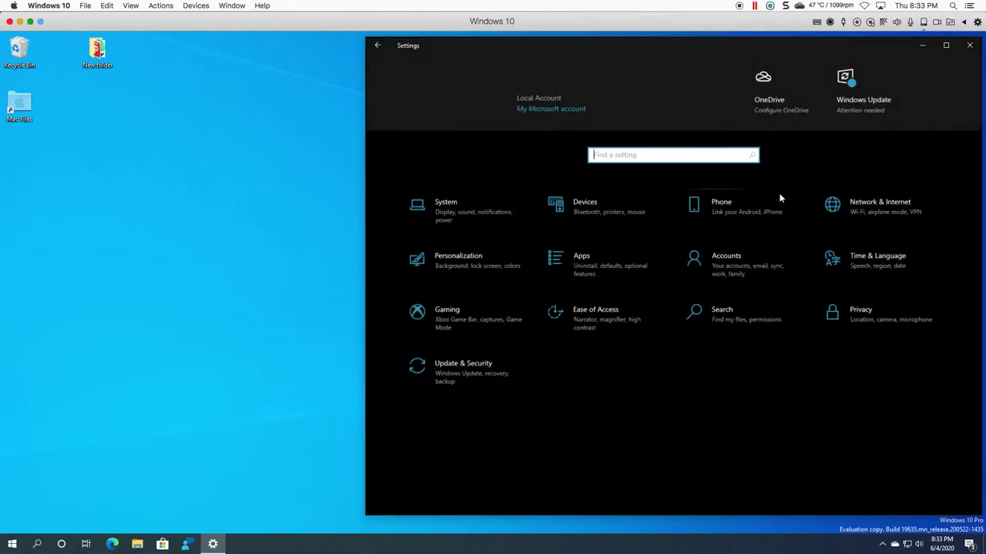
pyautogui.click(872, 209)
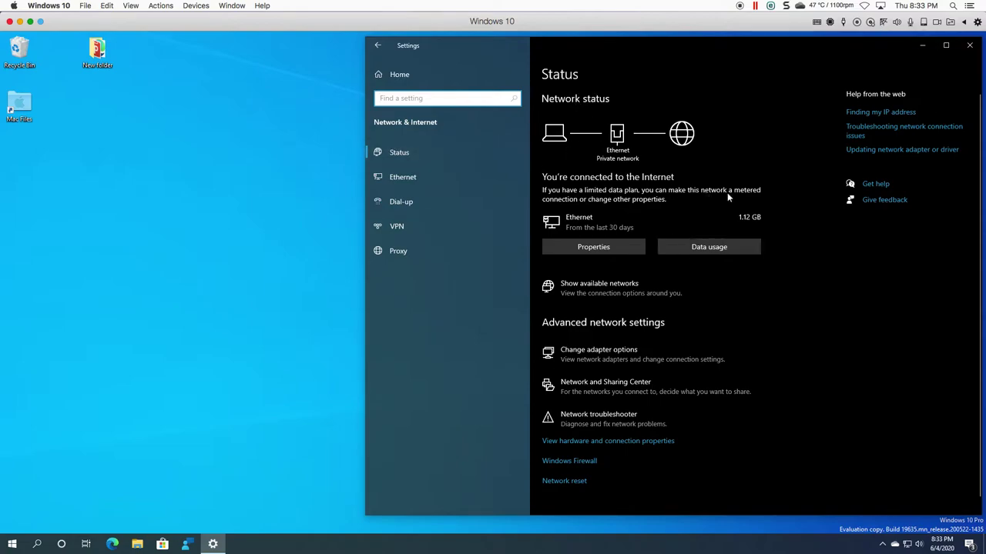
pyautogui.click(693, 247)
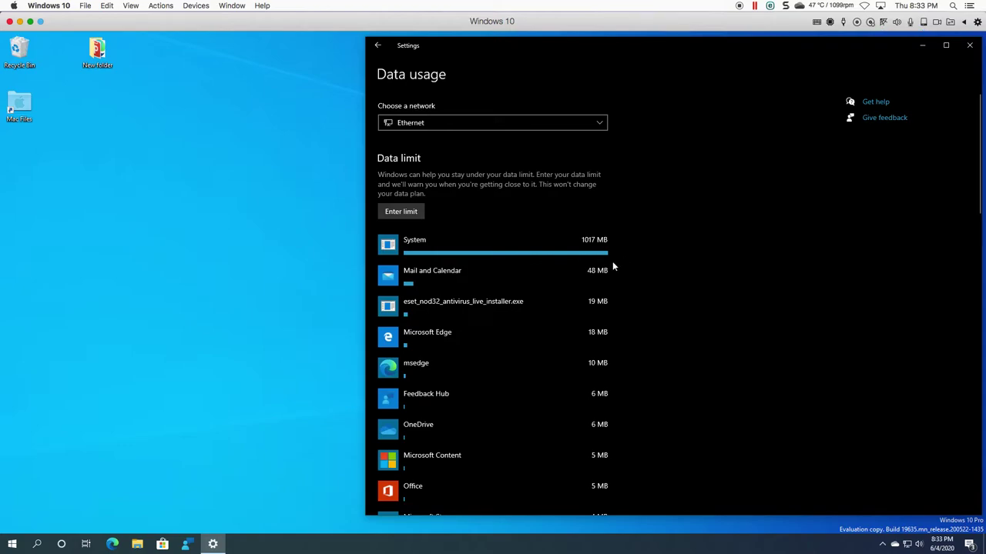
pyautogui.click(378, 46)
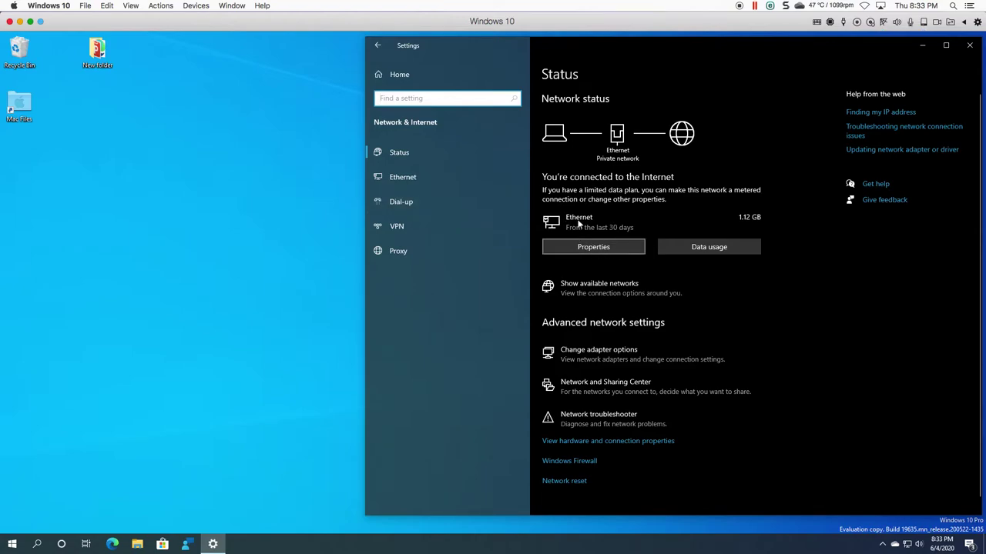
# - Examine the Ethernet connection's properties, including its network profile, metered connection, IP assignment and adapter details
pyautogui.click(591, 248)
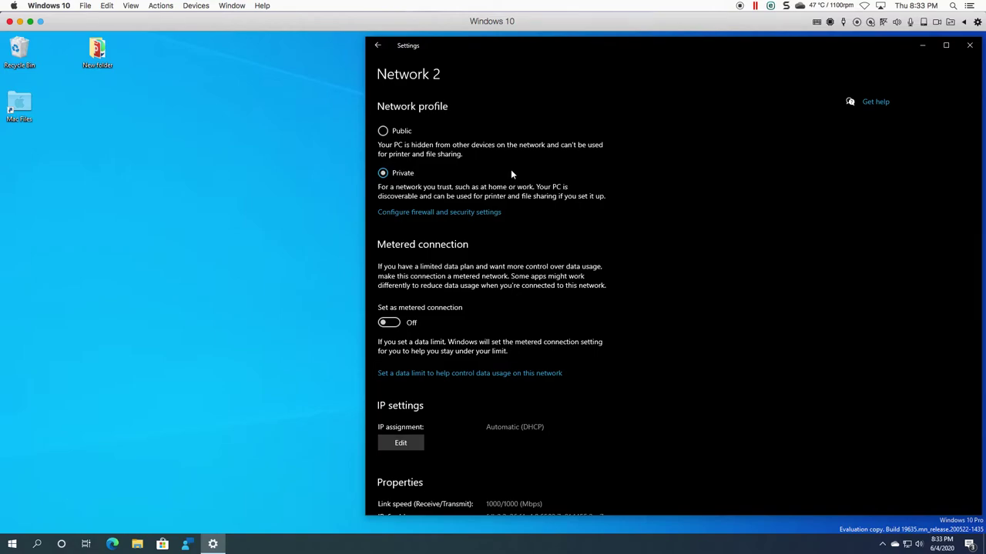
pyautogui.click(376, 47)
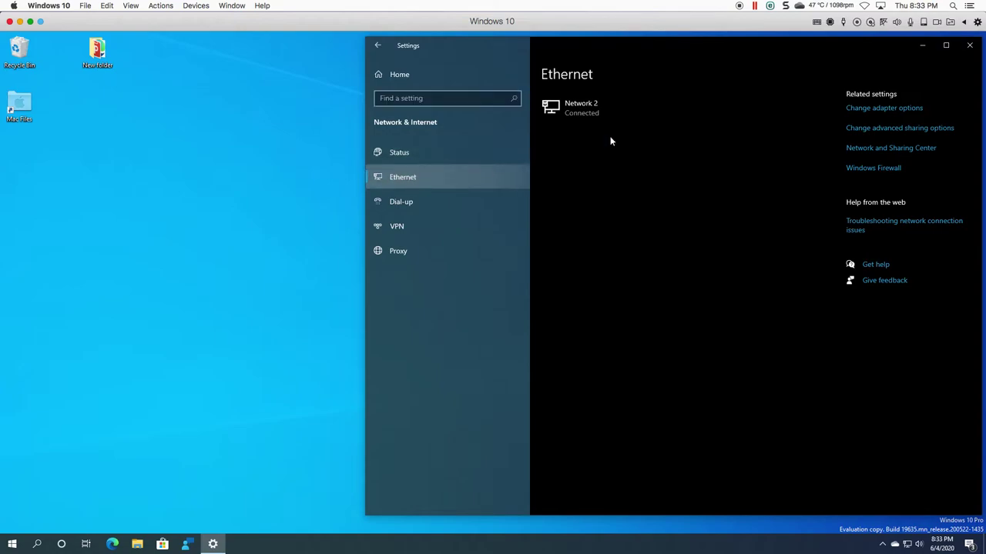
pyautogui.click(593, 113)
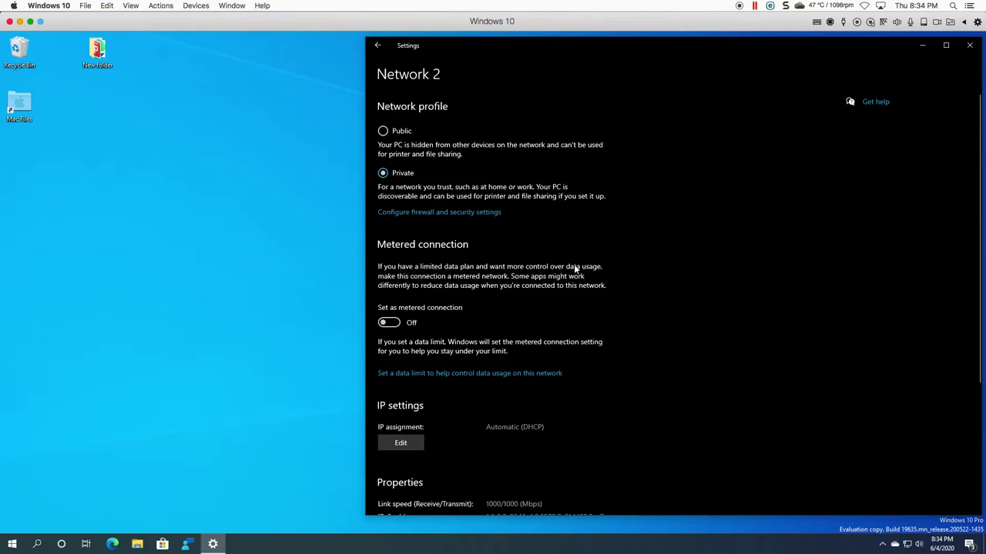
pyautogui.scroll(-3, 573, 269)
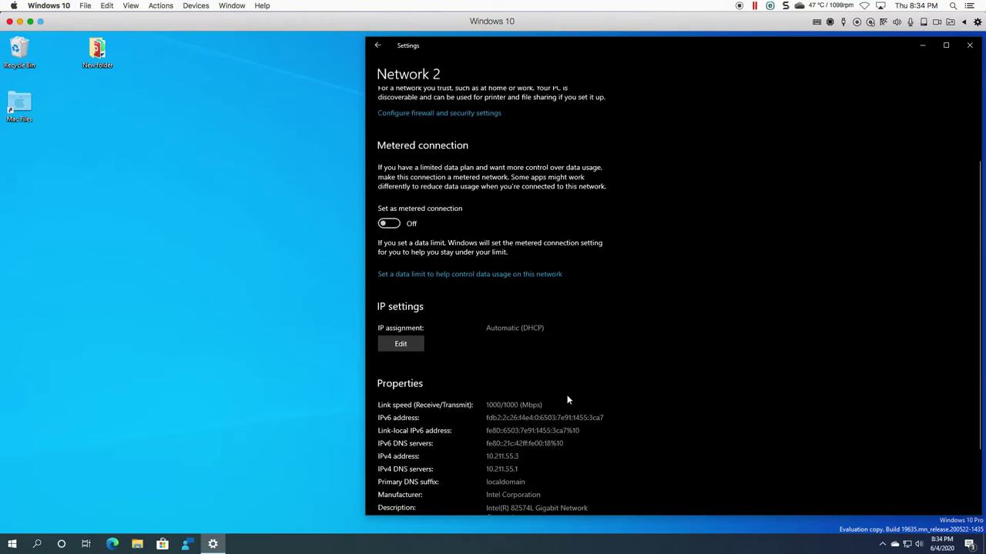
pyautogui.scroll(-3, 587, 365)
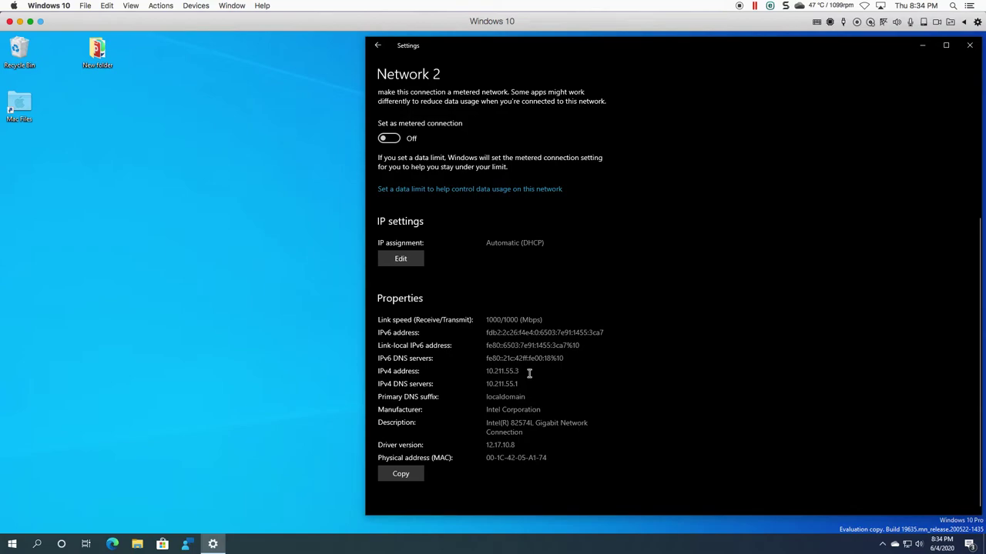
pyautogui.scroll(1, 527, 429)
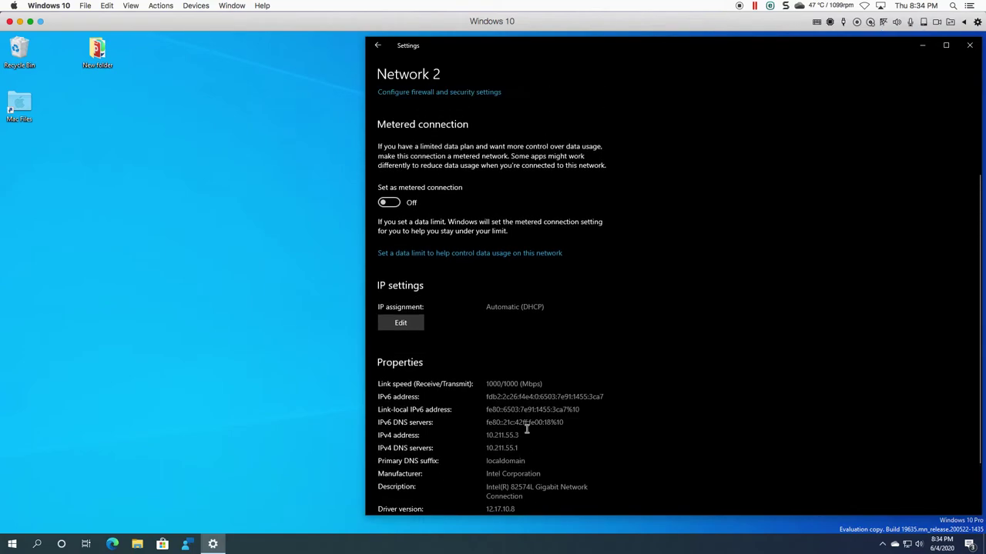
pyautogui.scroll(-1, 527, 429)
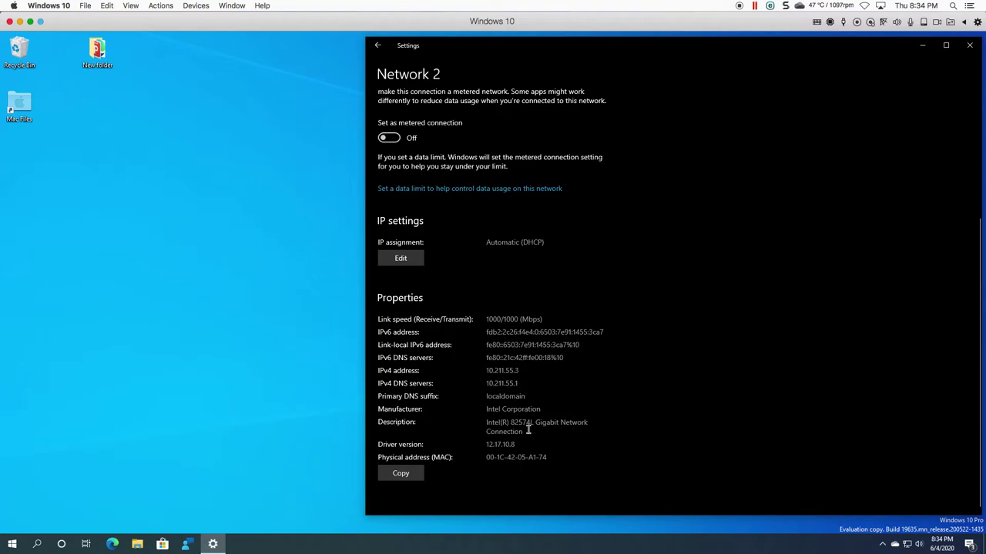
pyautogui.scroll(3, 527, 430)
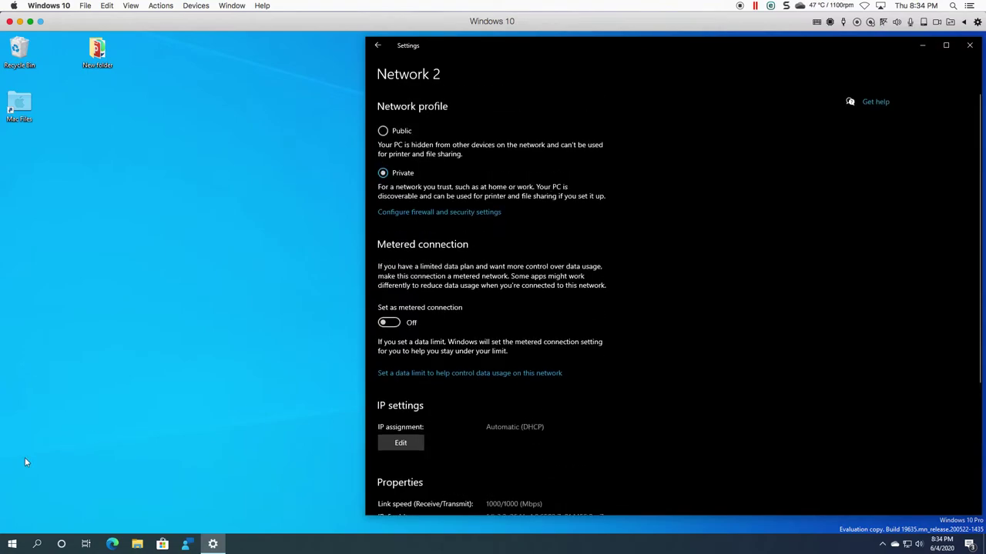
pyautogui.click(378, 47)
# - Review the network Status, Dial-up and VPN pages, and examine the automatic and manual proxy setup options
pyautogui.click(408, 149)
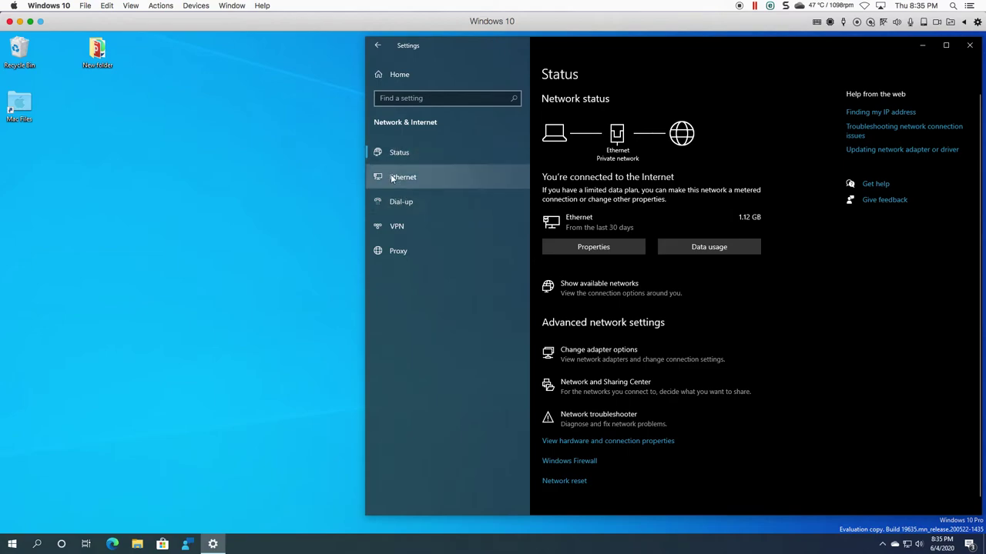
pyautogui.click(398, 201)
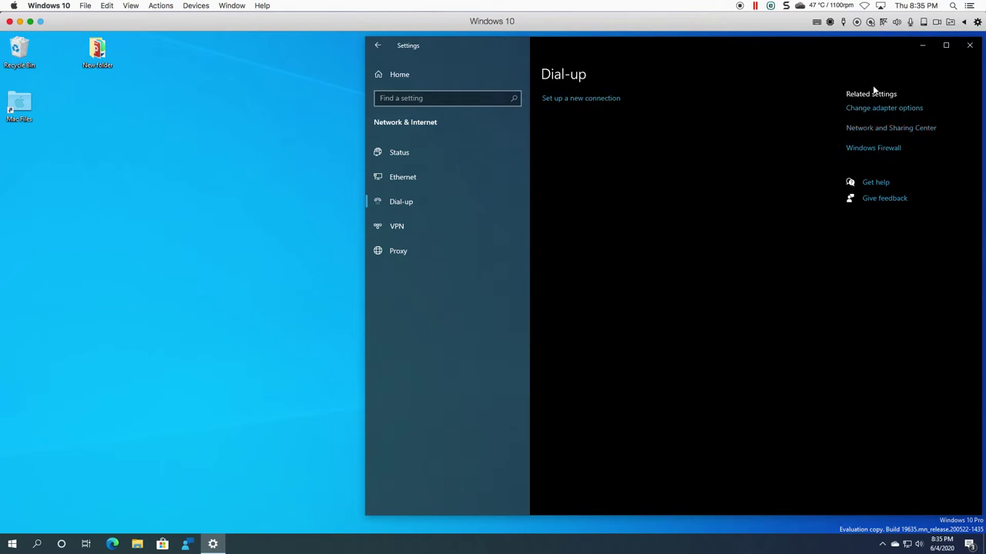
pyautogui.click(399, 226)
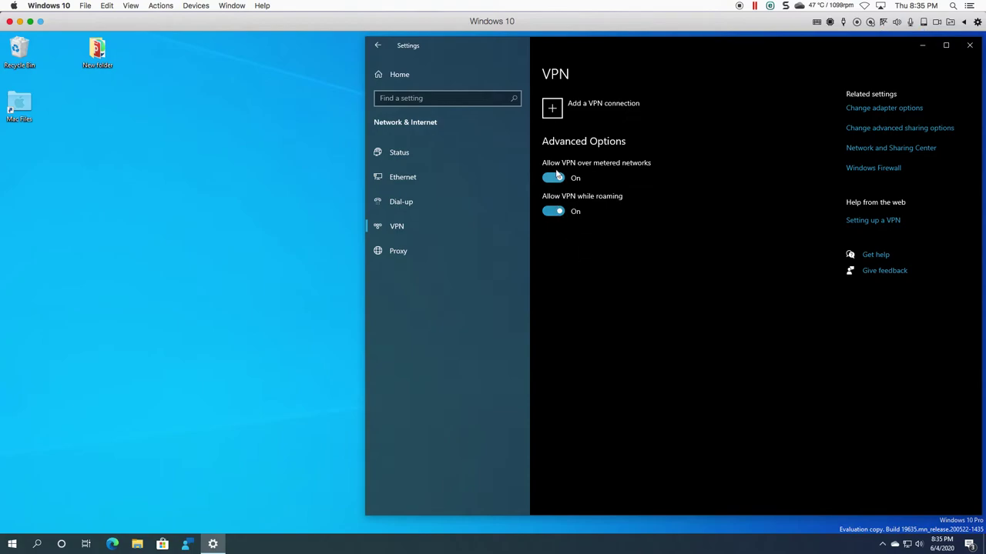
pyautogui.click(409, 253)
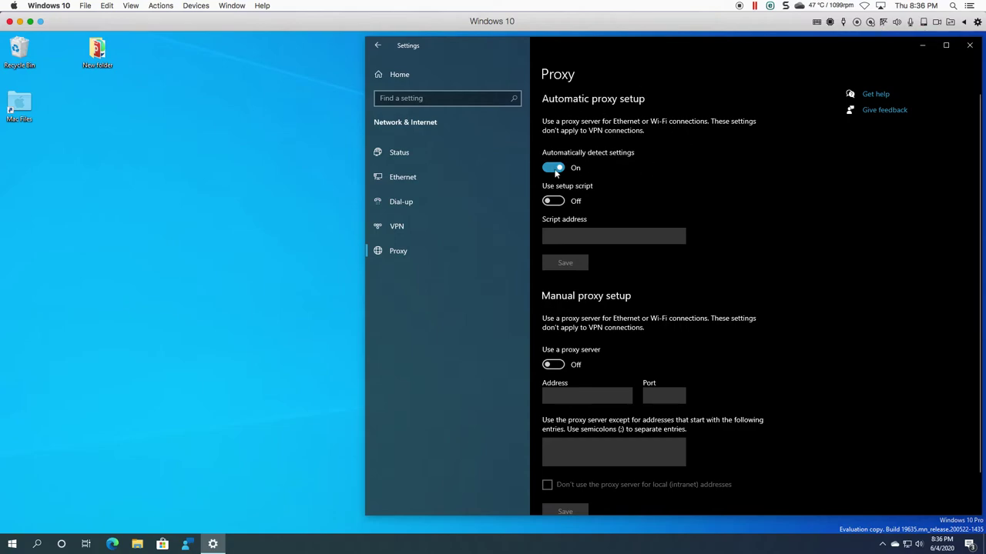
pyautogui.scroll(-1, 693, 245)
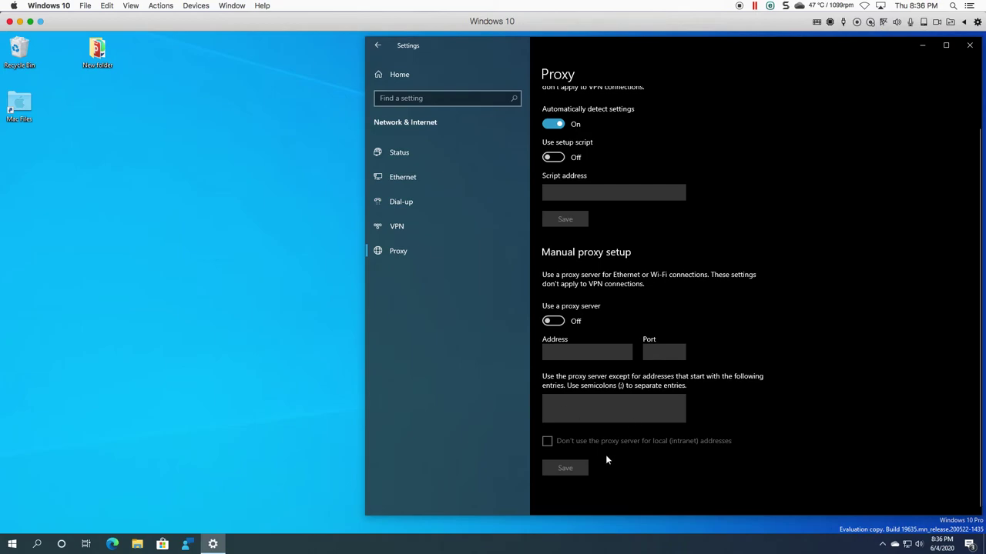
pyautogui.scroll(1, 560, 289)
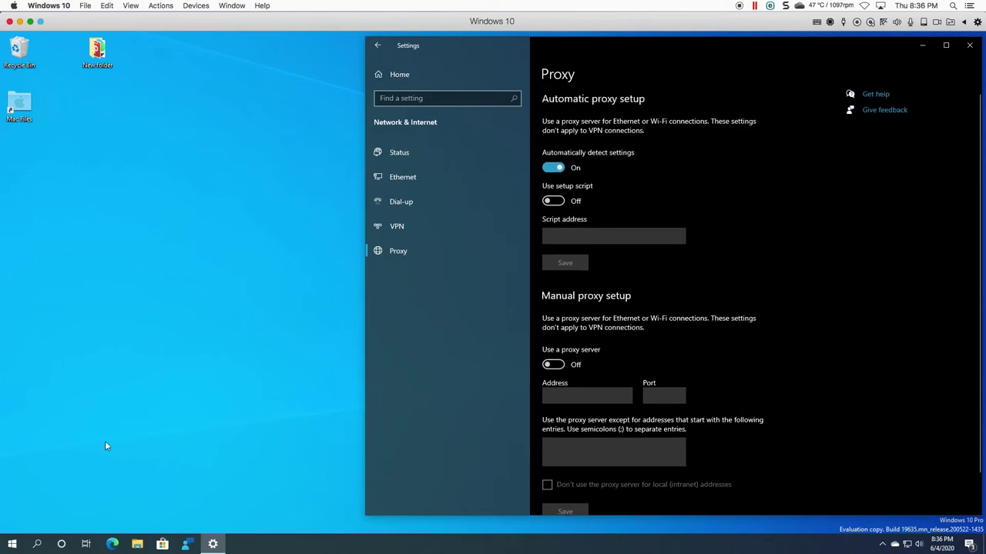
# - Launch the classic Control Panel by running "control panel" from the Run dialog
pyautogui.click(13, 545)
pyautogui.rightClick(13, 545)
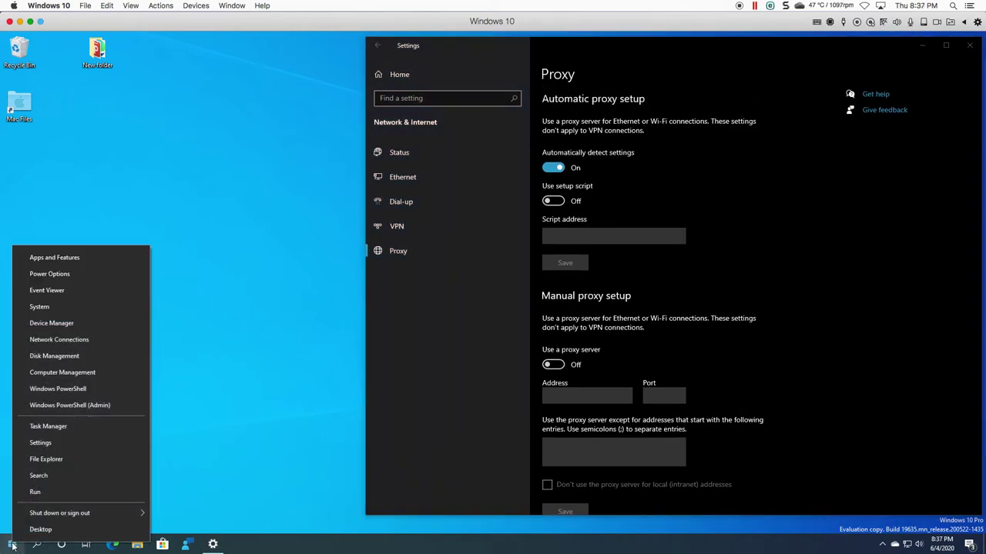
pyautogui.click(37, 490)
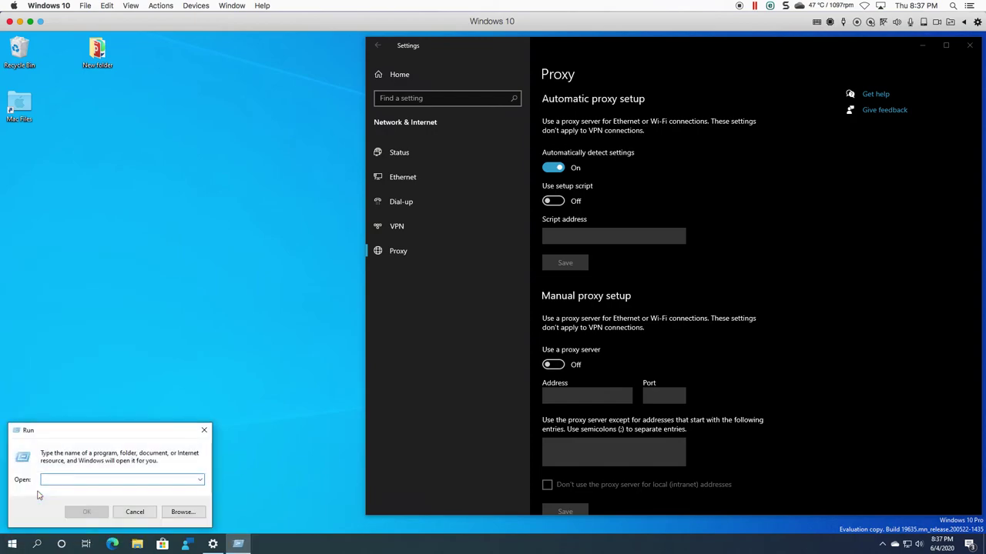
pyautogui.write('control panel')
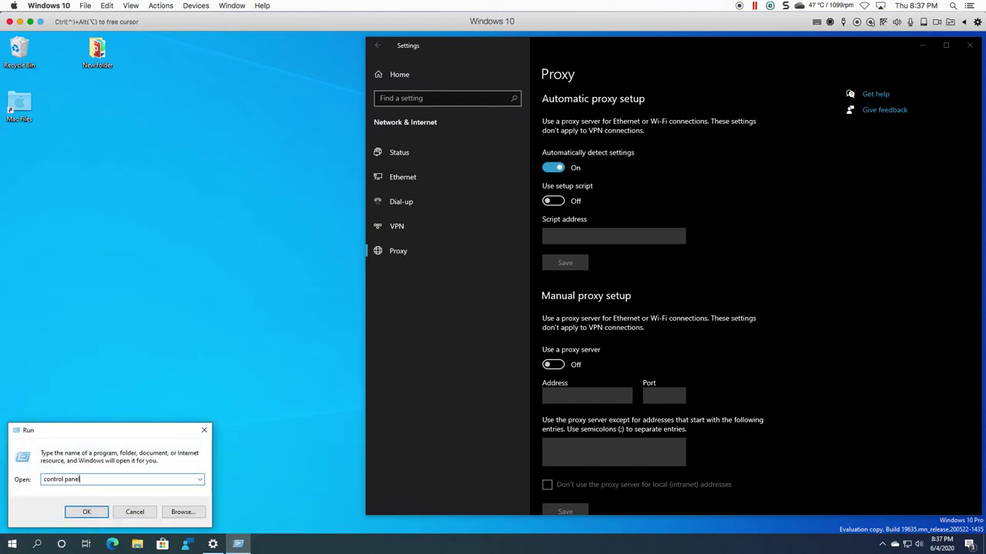
pyautogui.press('Return')
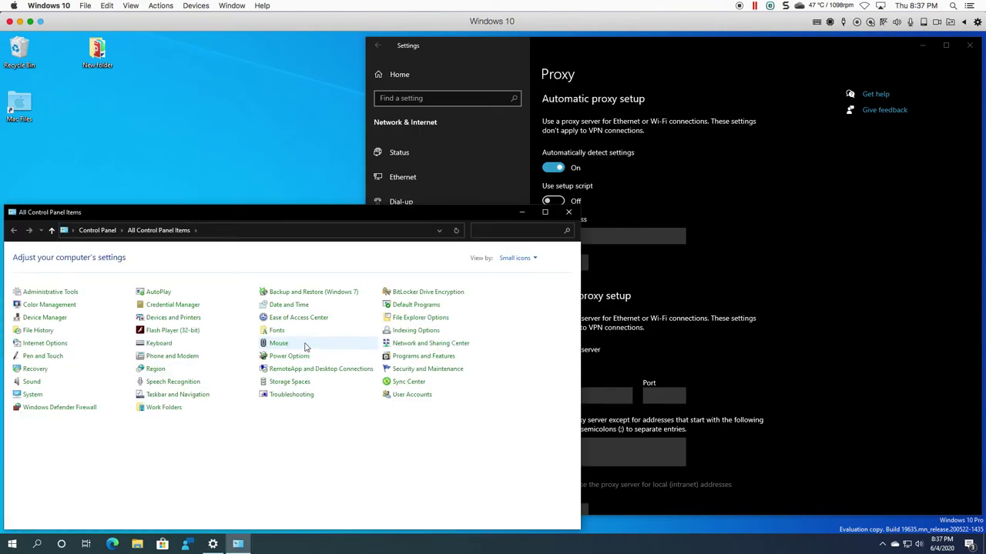
# - View the status of the Ethernet adapter through the Network and Sharing Center's adapter settings
pyautogui.click(435, 346)
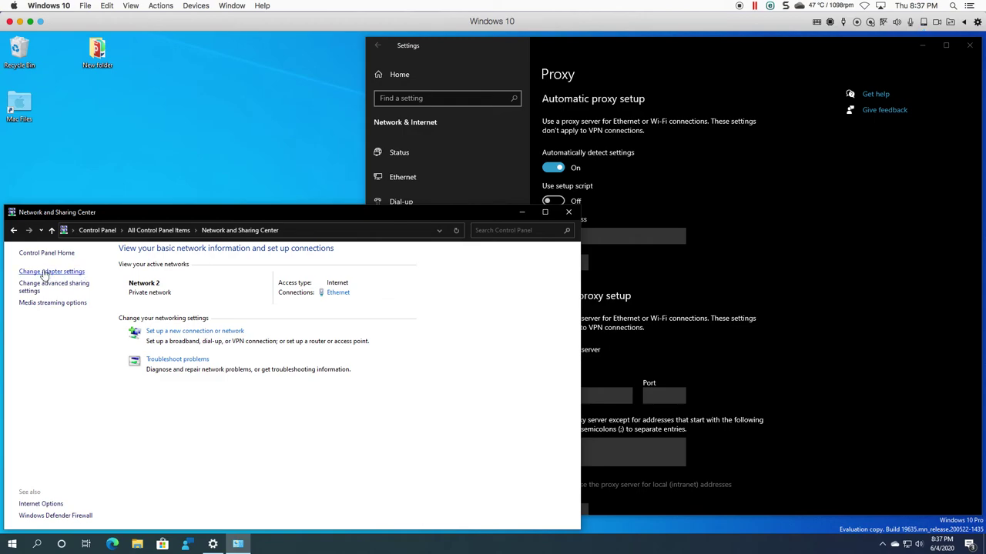
pyautogui.click(44, 273)
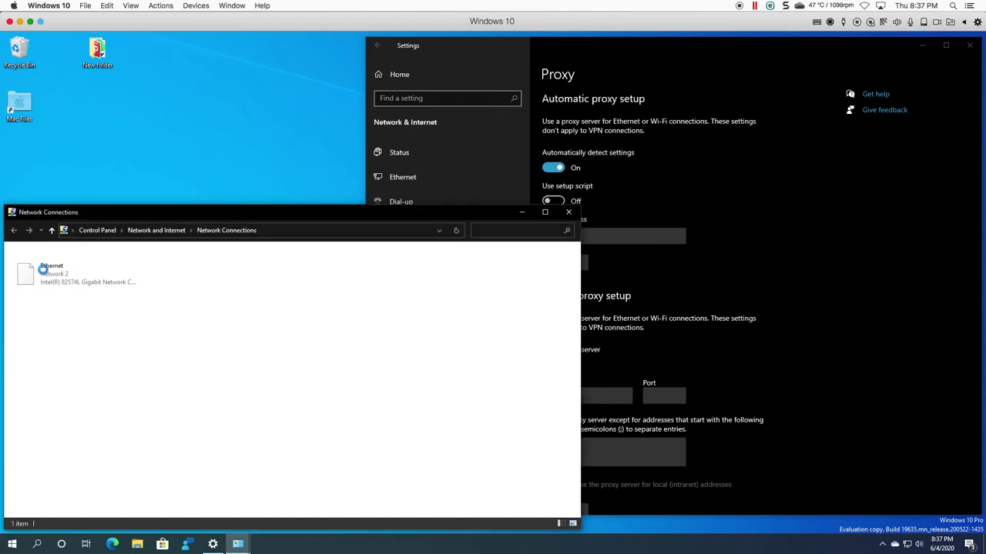
pyautogui.doubleClick(65, 281)
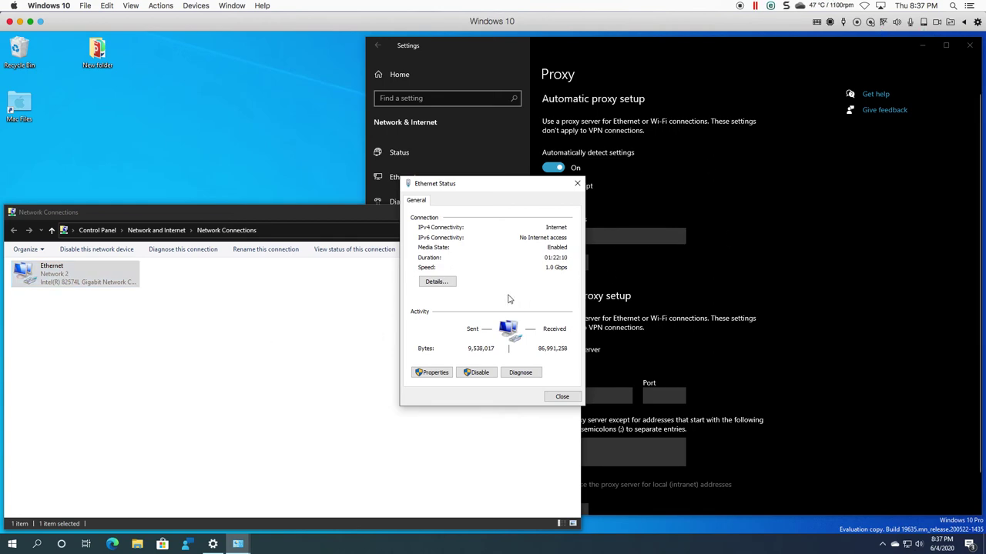
pyautogui.moveTo(531, 182); pyautogui.dragTo(344, 181)
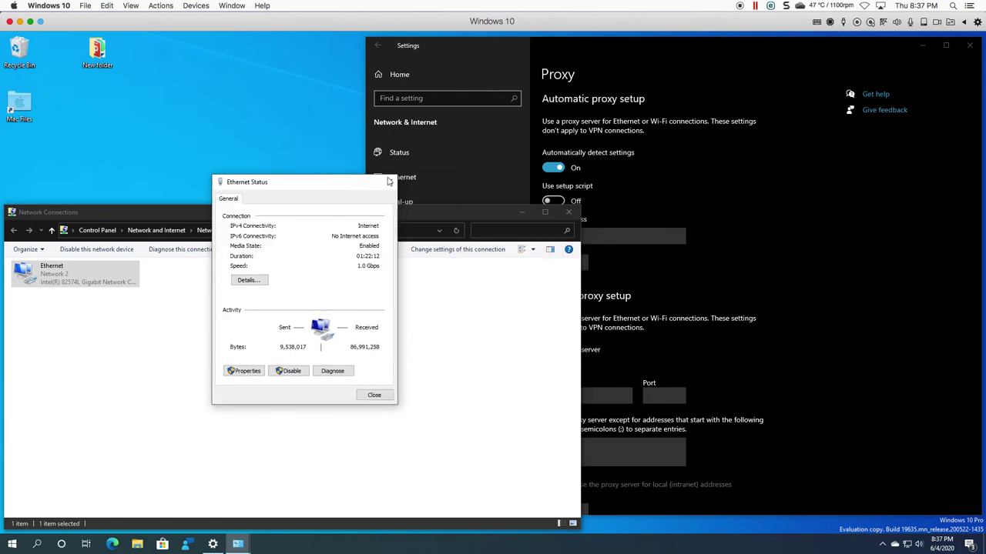
# - Compare the Ethernet Status dialog side by side with the Settings network Status page, and open the adapter options from Settings
pyautogui.click(410, 154)
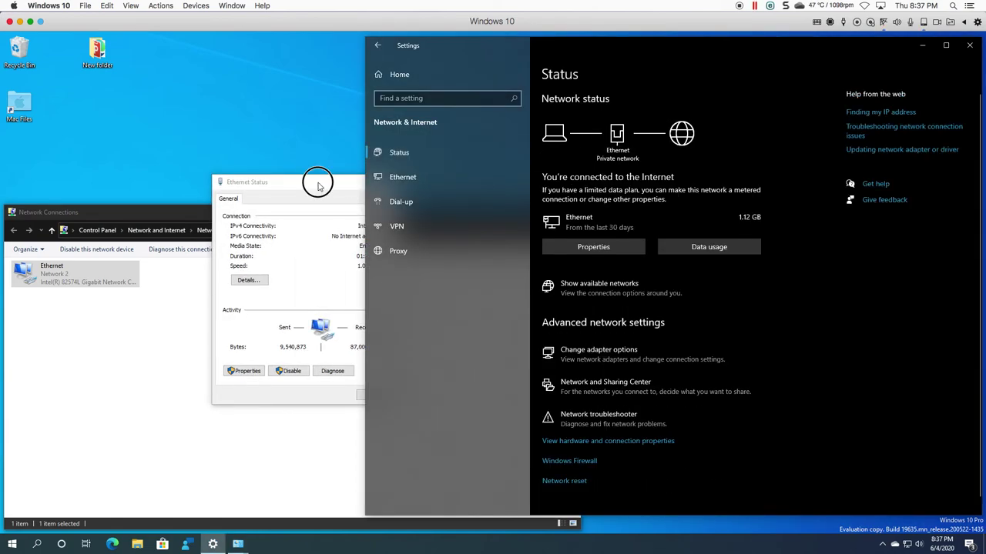
pyautogui.moveTo(318, 185); pyautogui.dragTo(228, 185)
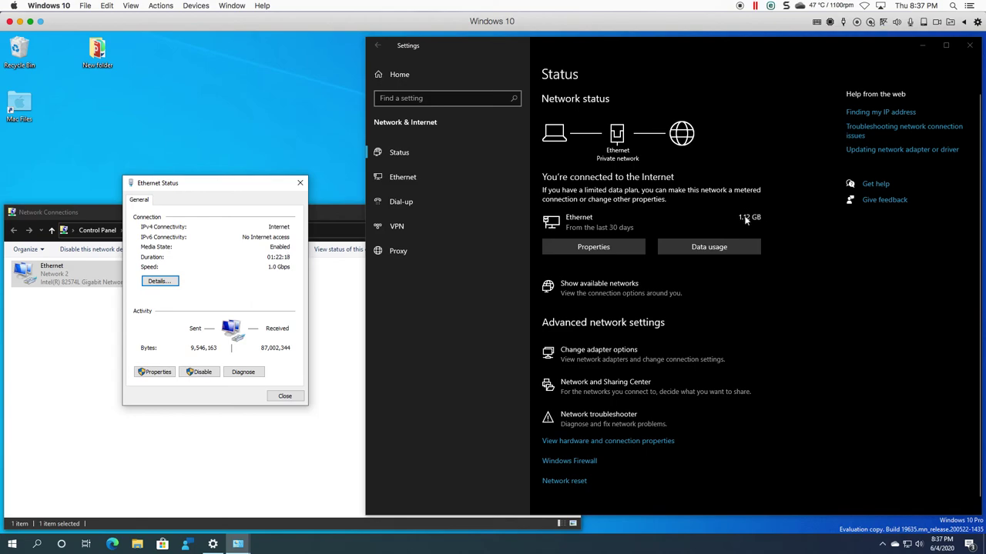
pyautogui.click(600, 361)
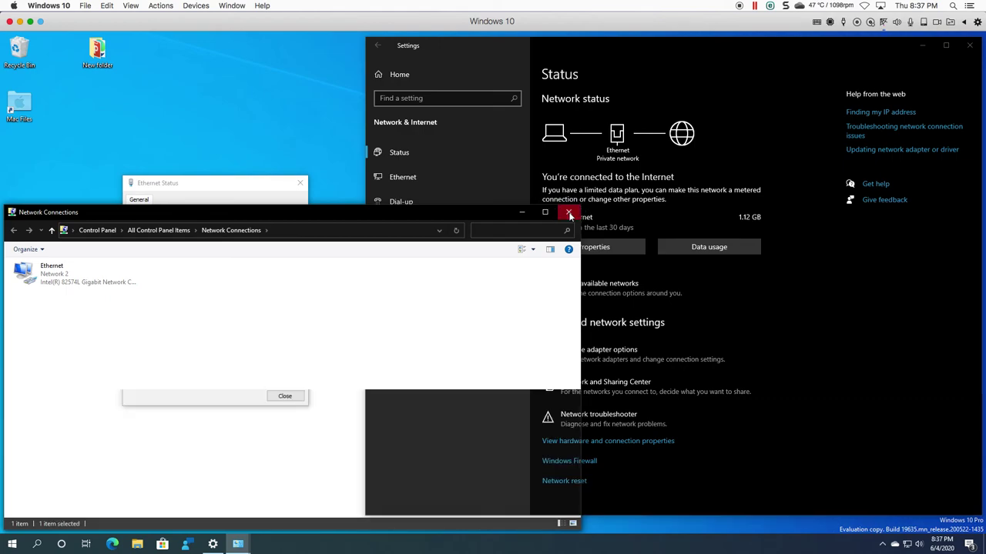
# - Open the Network and Sharing Center from Settings and view the network provider order in the adapter window's Advanced Settings
pyautogui.click(628, 391)
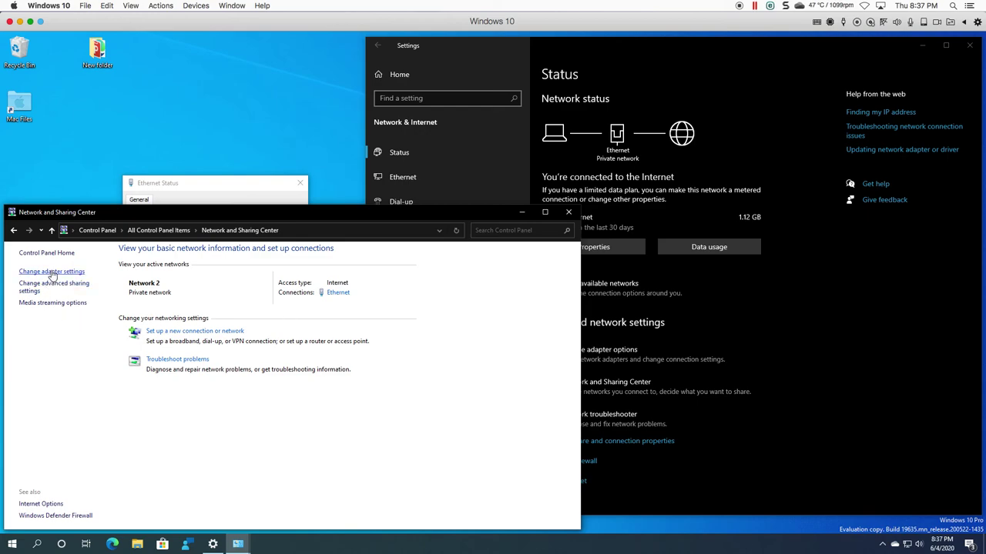
pyautogui.click(51, 271)
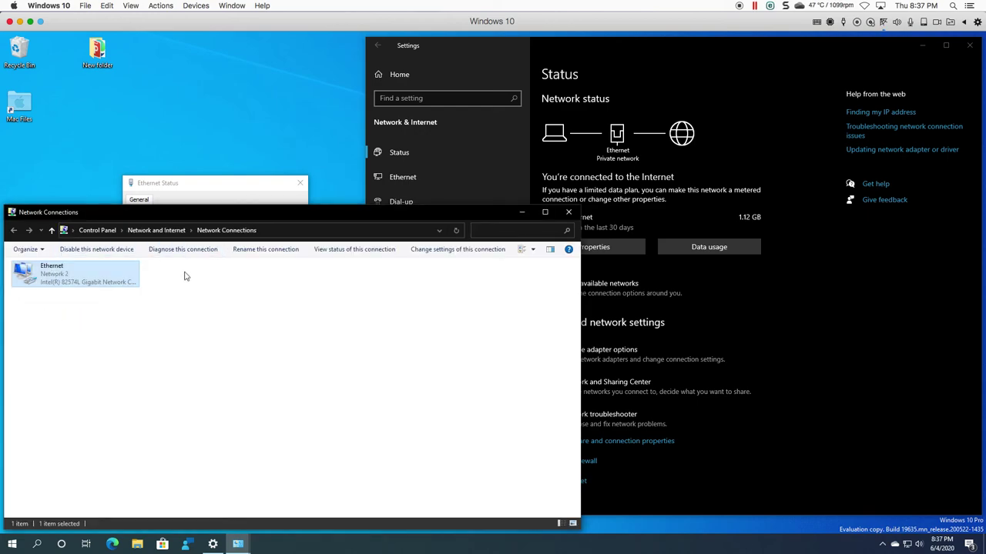
pyautogui.press('alt')
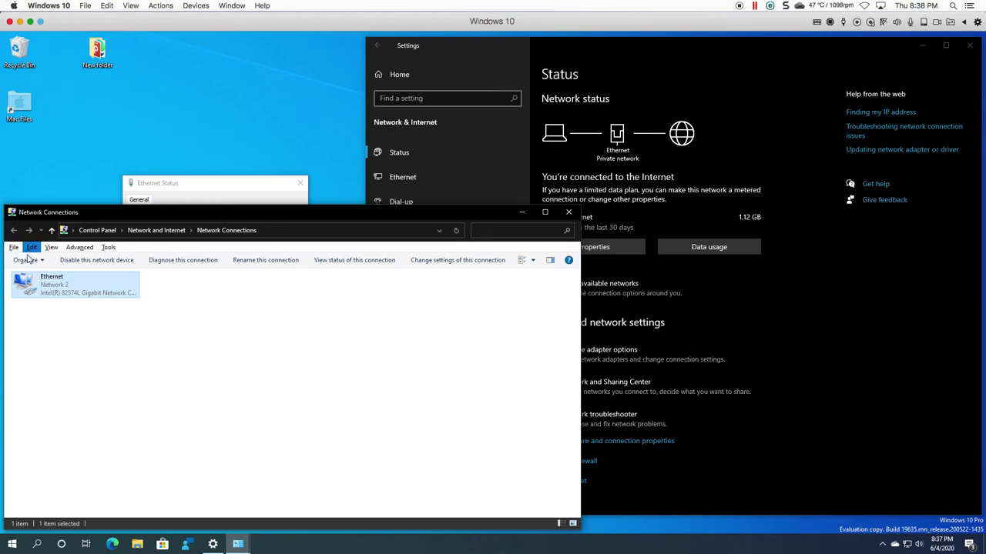
pyautogui.click(78, 250)
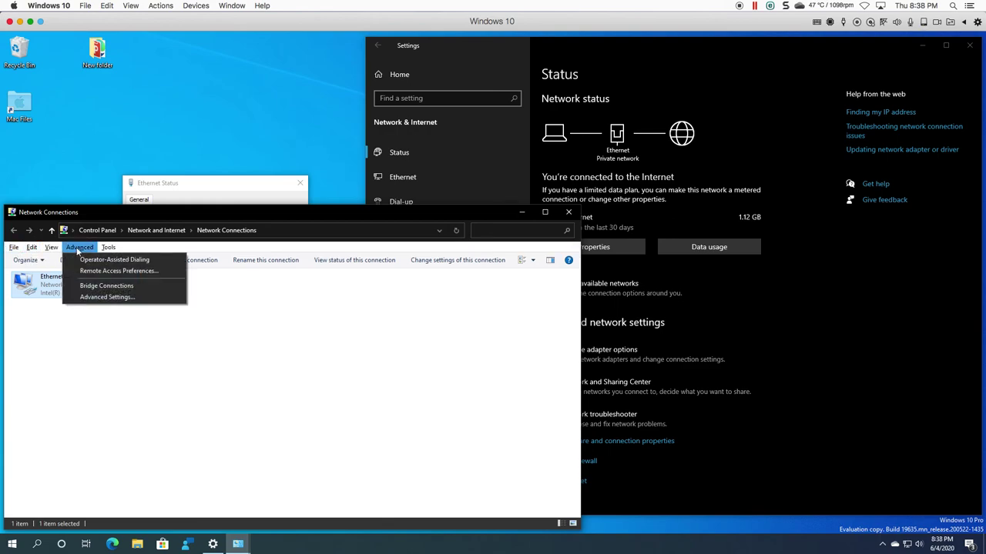
pyautogui.click(107, 297)
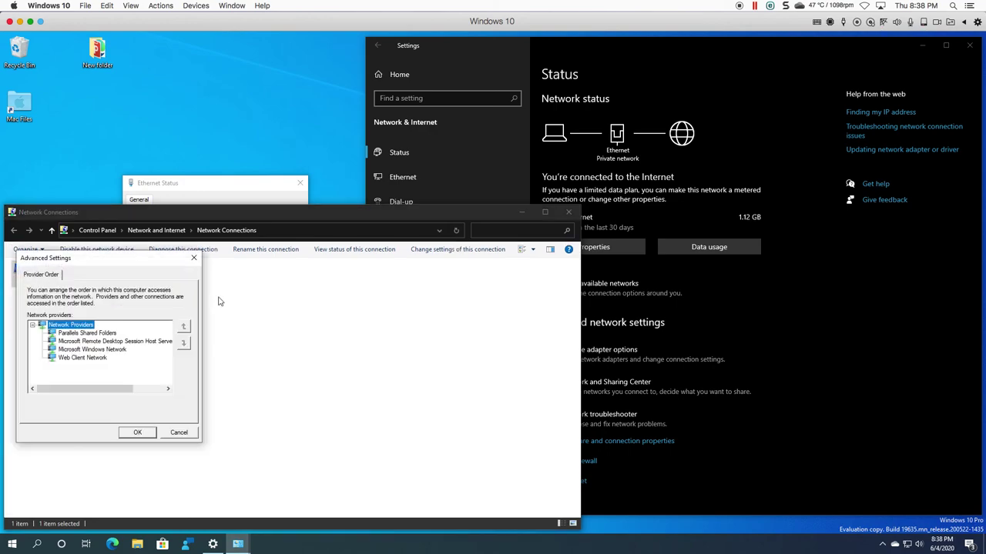
# - Close the provider order dialog and examine the Advanced commands offered in the Network Connections window
pyautogui.click(193, 258)
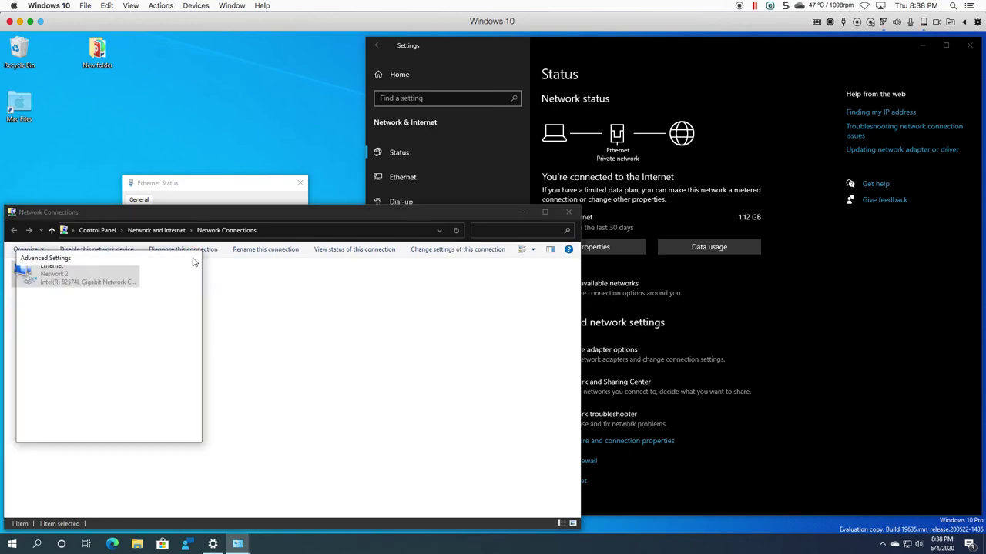
pyautogui.click(80, 248)
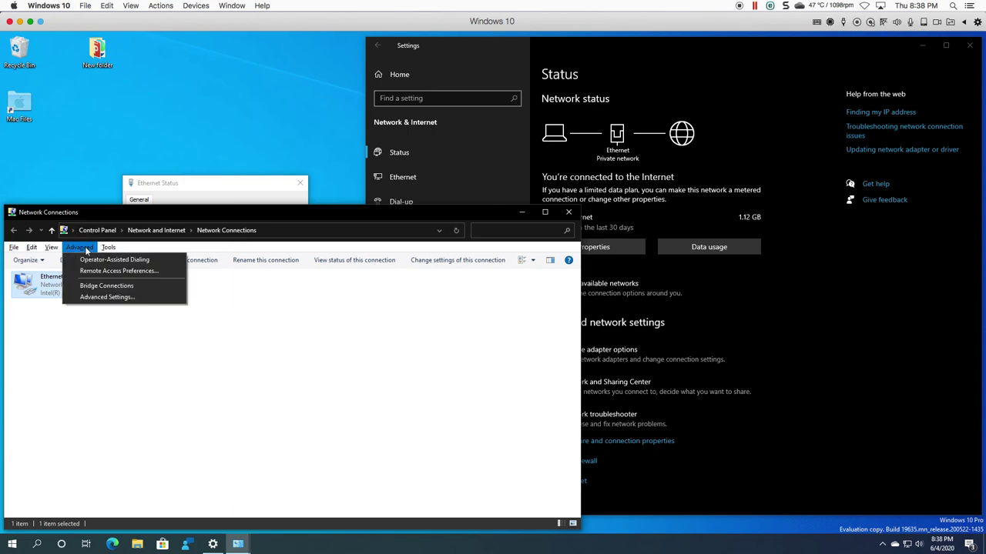
pyautogui.press('Escape')
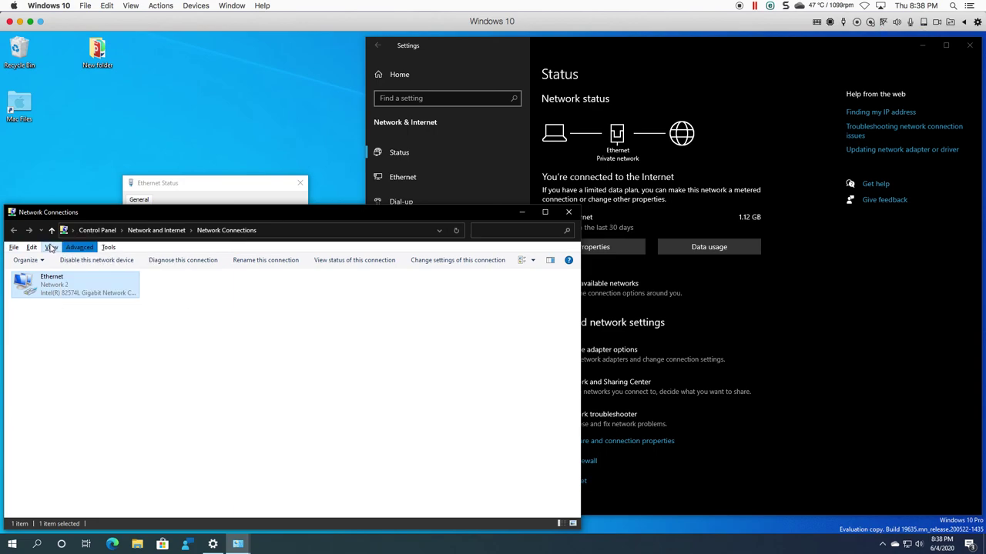
pyautogui.press('Escape')
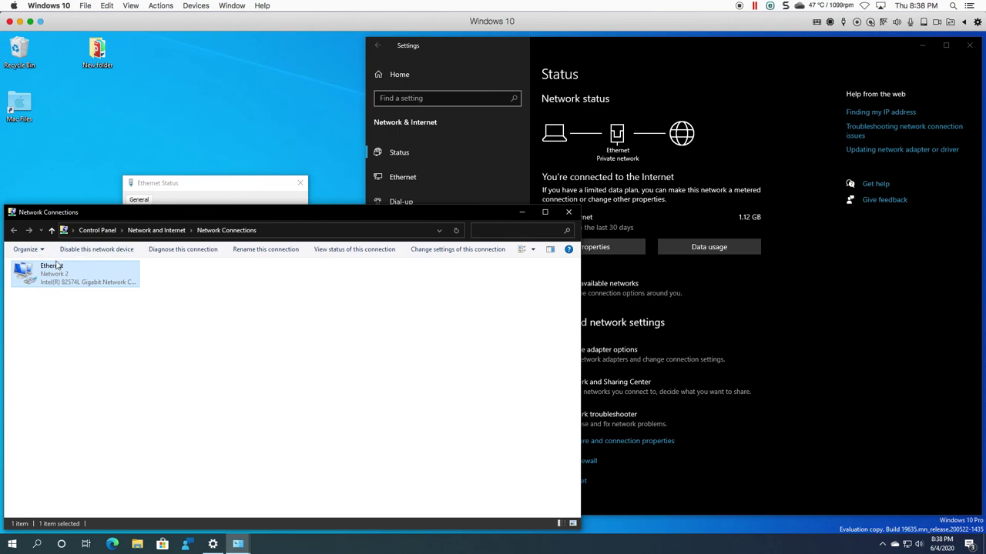
# - Examine the hidden View and Edit commands of the Network Connections window, and return to the Settings network Status page
pyautogui.press('alt')
pyautogui.click(50, 248)
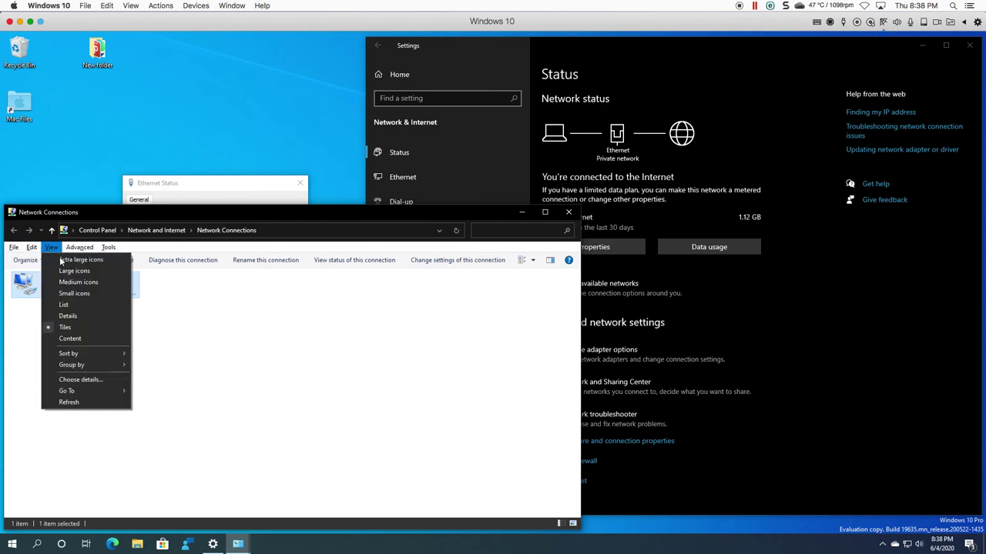
pyautogui.click(266, 325)
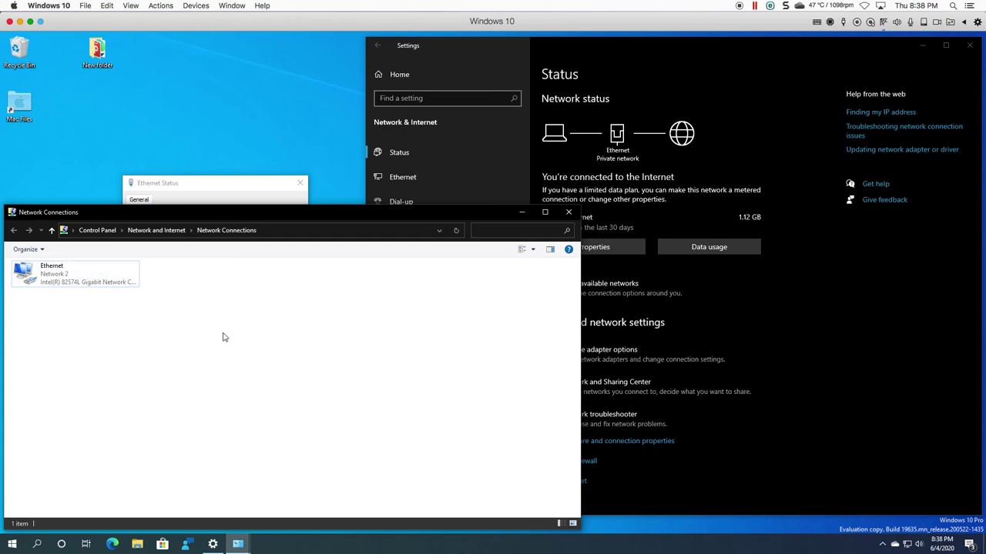
pyautogui.press('alt')
pyautogui.click(108, 247)
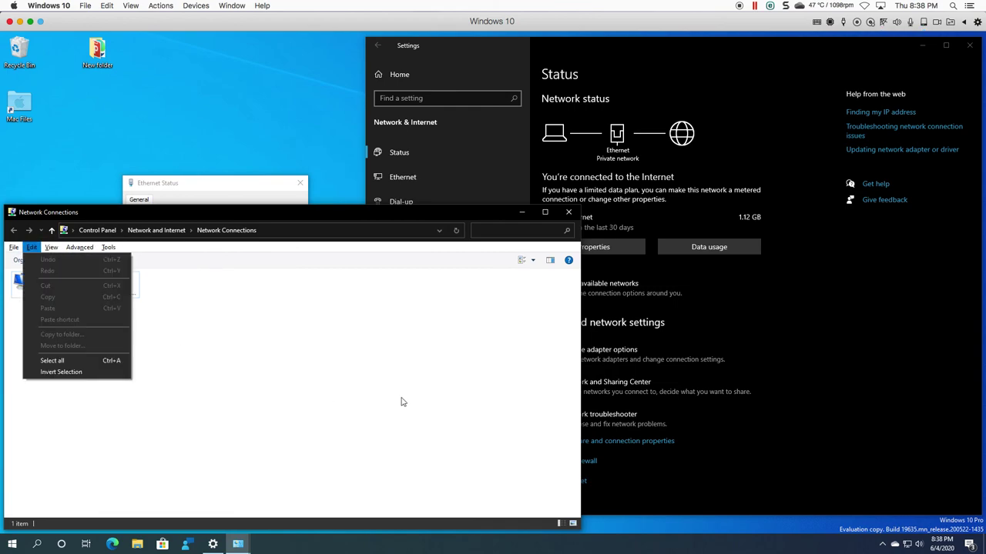
pyautogui.click(778, 372)
pyautogui.click(832, 333)
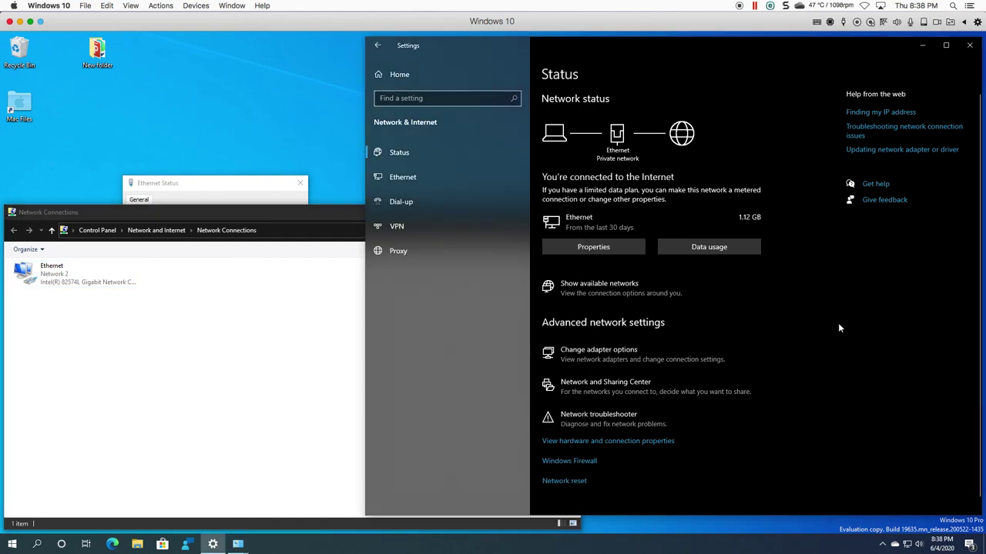